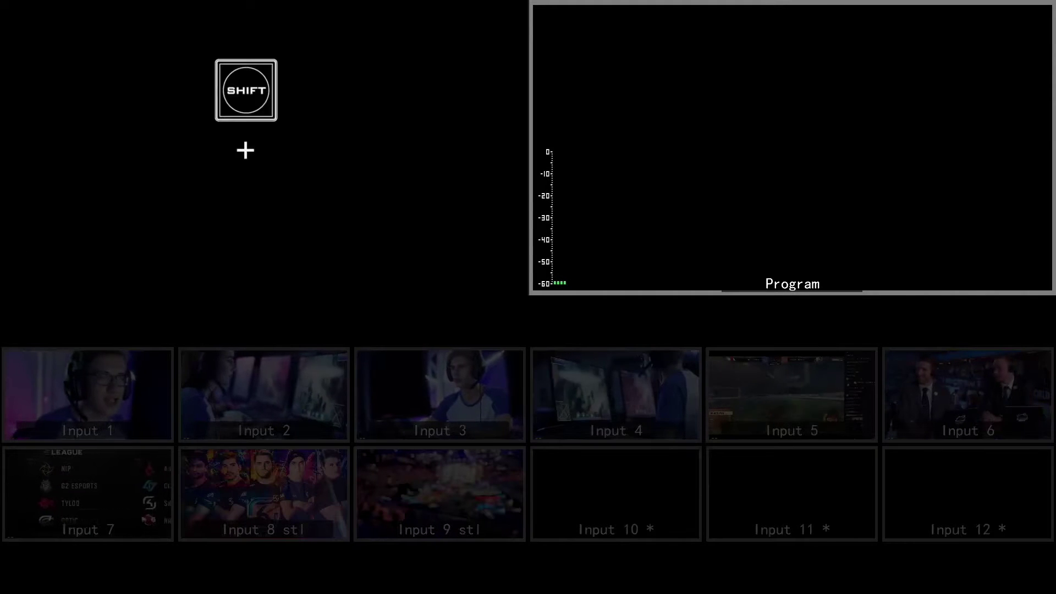
Put the four-box Flex layout on the Program output with SHIFT+3/FLEX.
{"action": "key", "text": "shift+3"}
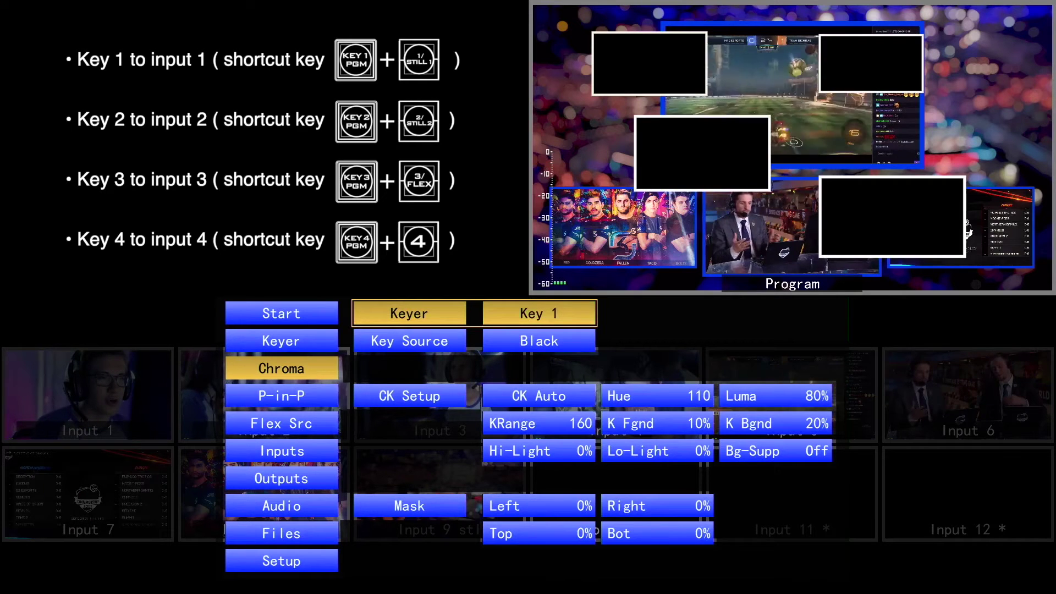
Set Key 1's source to Input 1 and Key 2's source to Input 2.
{"action": "left_click", "coordinate": [539, 341]}
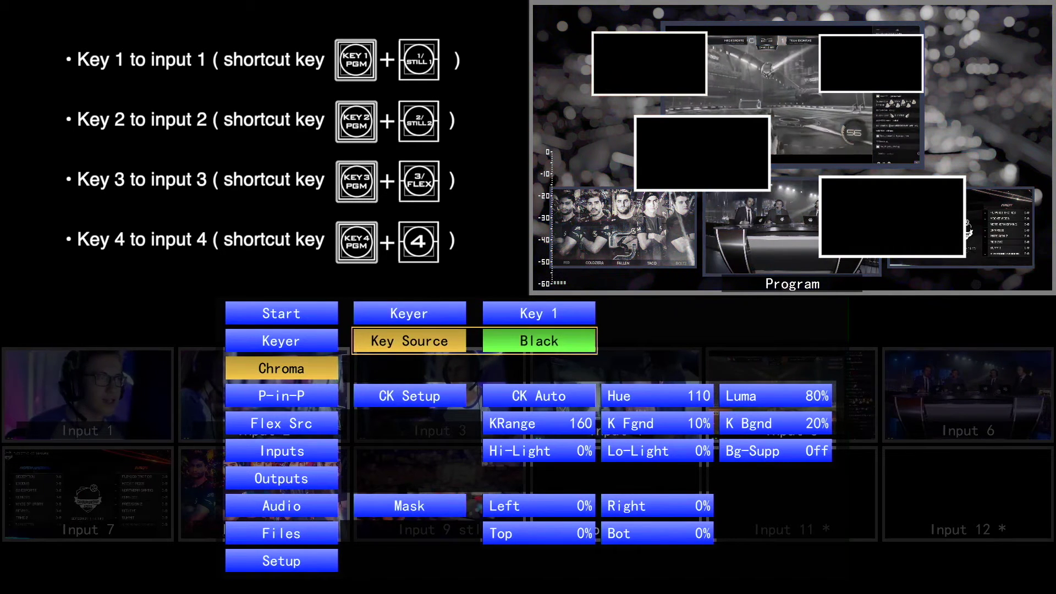
{"action": "left_click", "coordinate": [408, 313]}
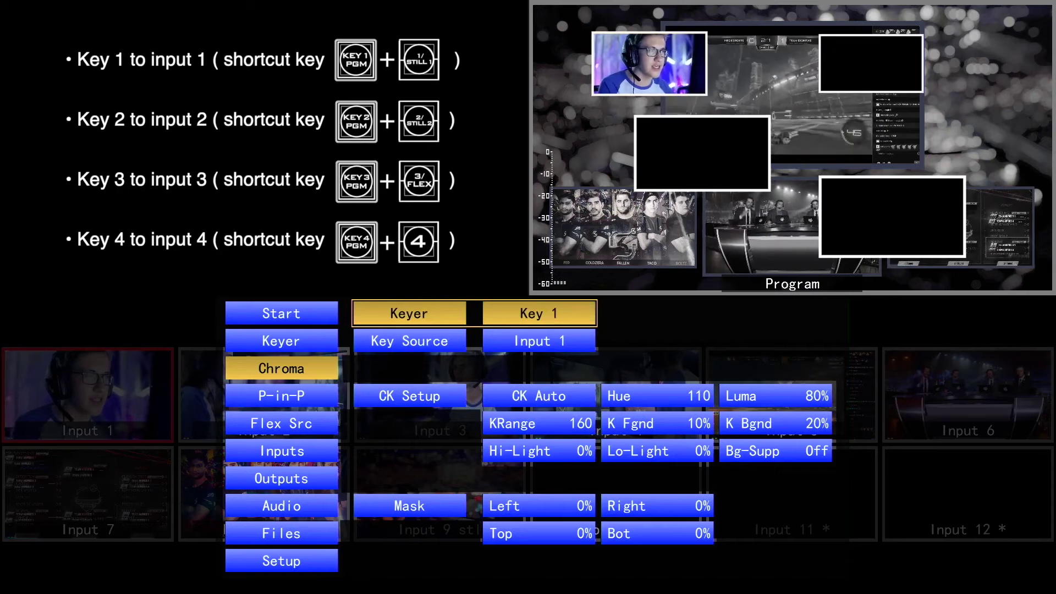
{"action": "key", "text": "Up"}
{"action": "key", "text": "Down"}
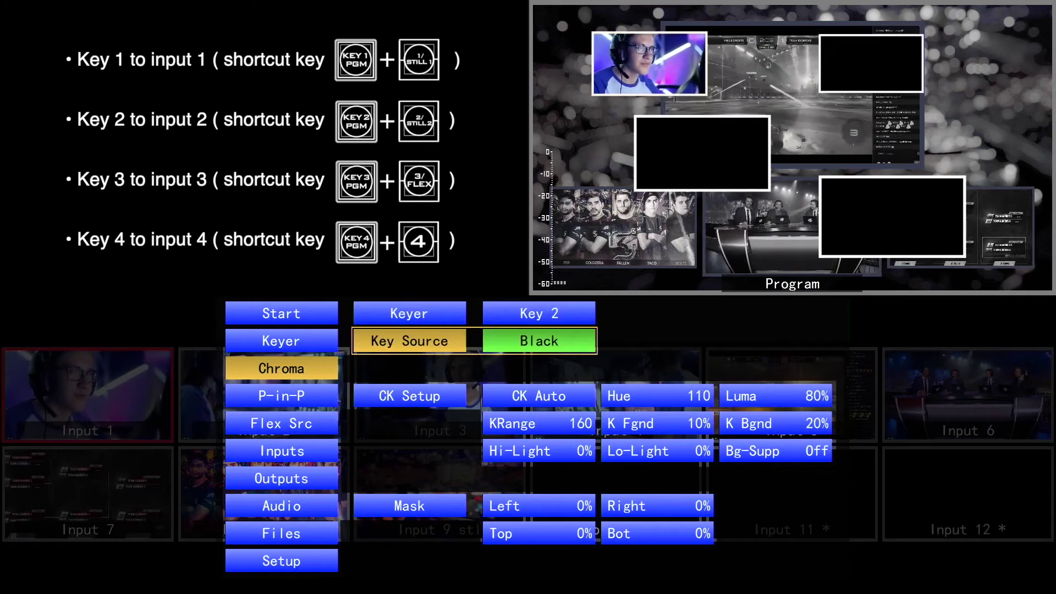
{"action": "key", "text": "Right"}
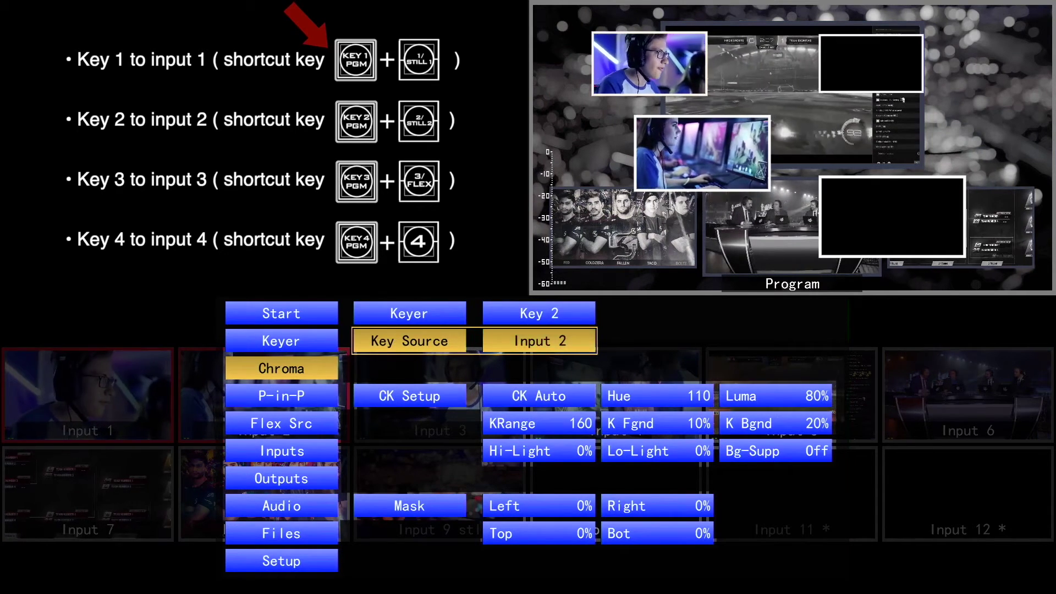
Set Key 3's source to Input 3 and Key 4's source to Input 4.
{"action": "left_click", "coordinate": [409, 313]}
{"action": "key", "text": "Down"}
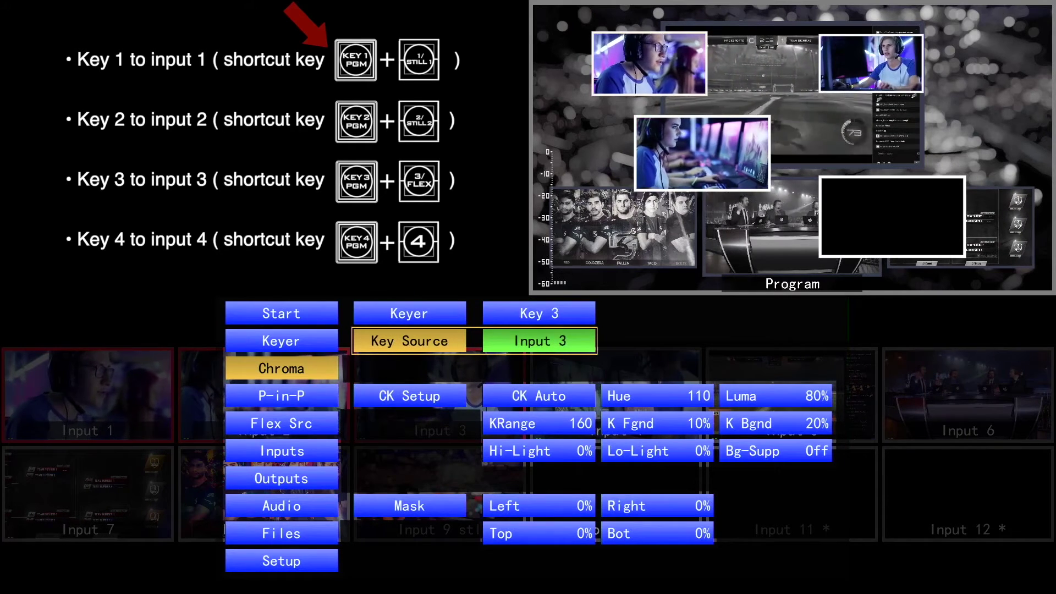
{"action": "key", "text": "Up"}
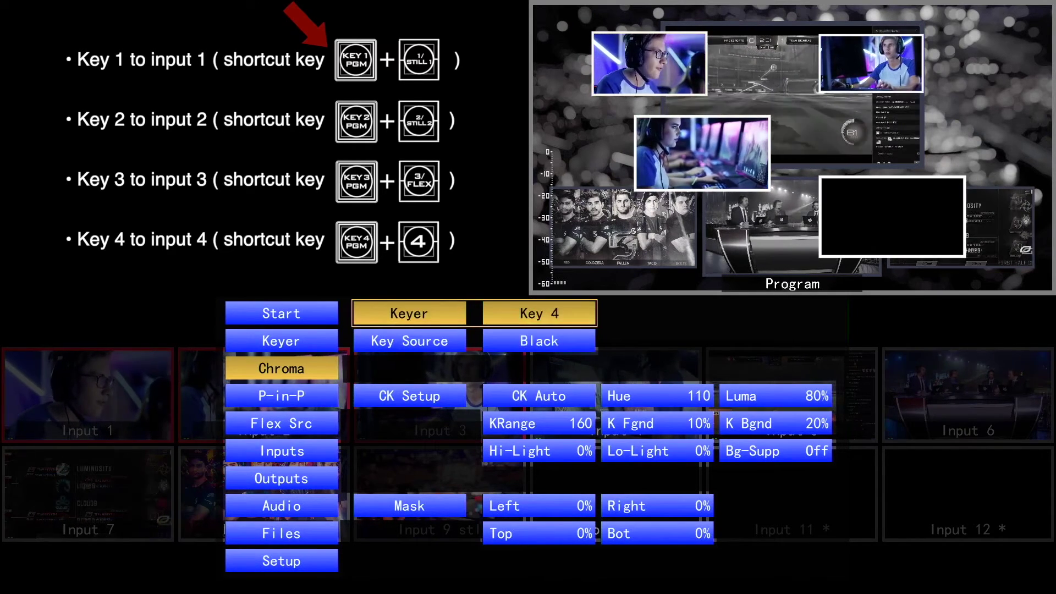
{"action": "key", "text": "Down"}
{"action": "key", "text": "Right"}
{"action": "key", "text": "Right"}
{"action": "key", "text": "Right"}
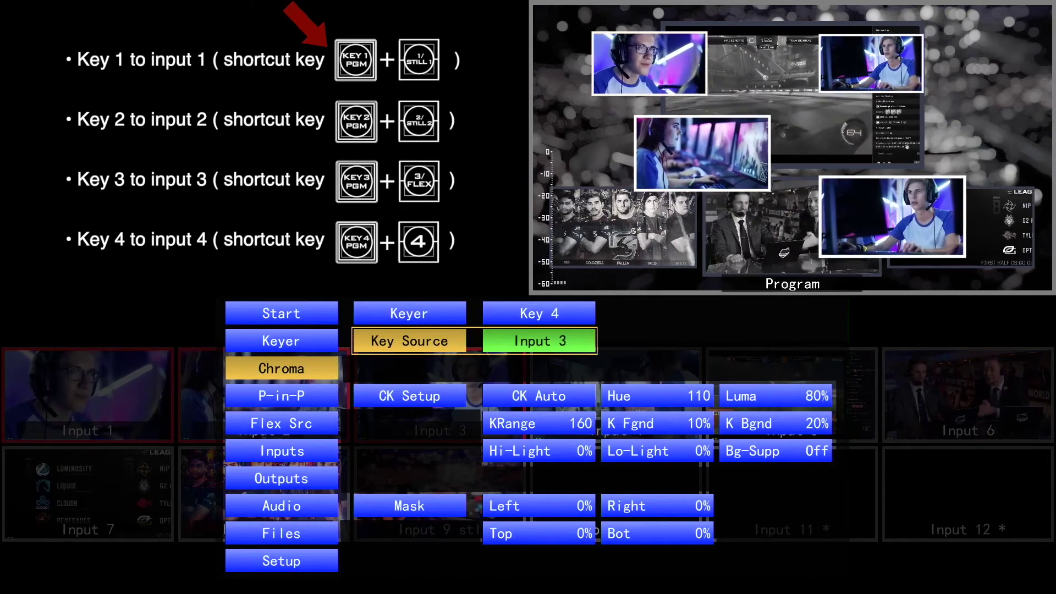
{"action": "key", "text": "Right"}
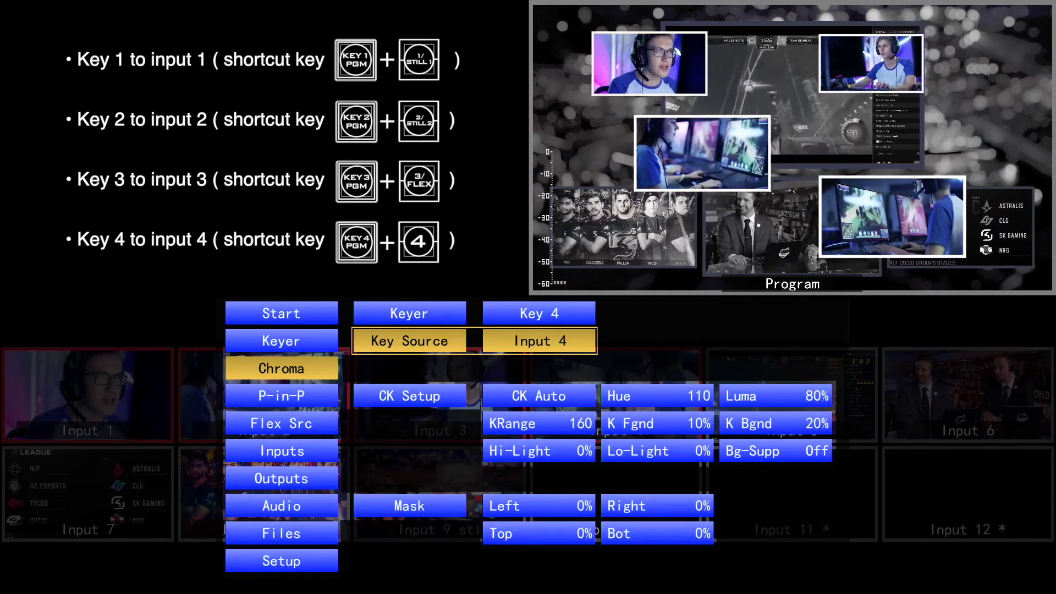
{"action": "key", "text": "Escape"}
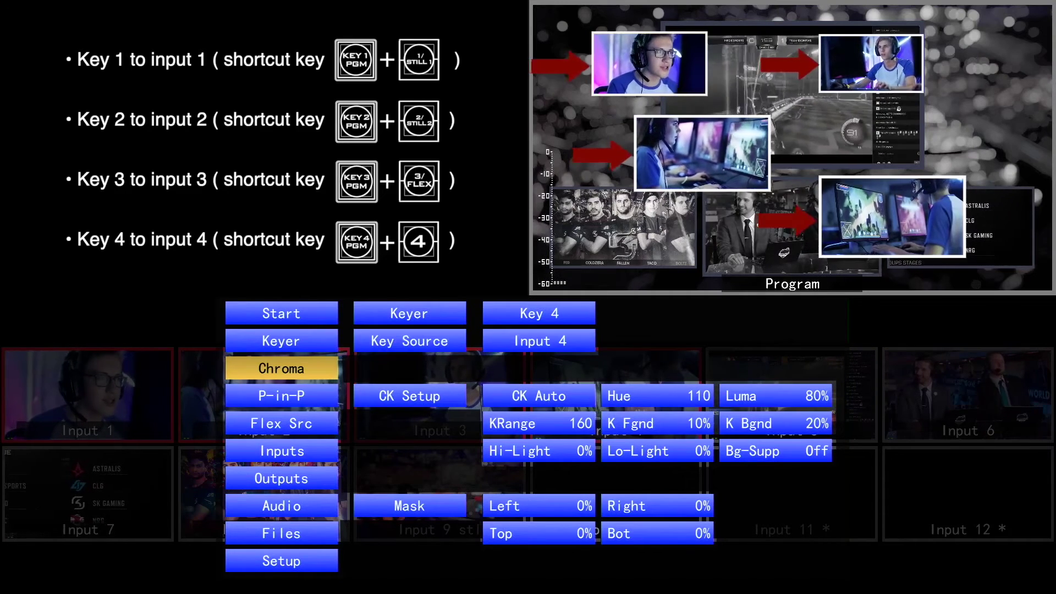